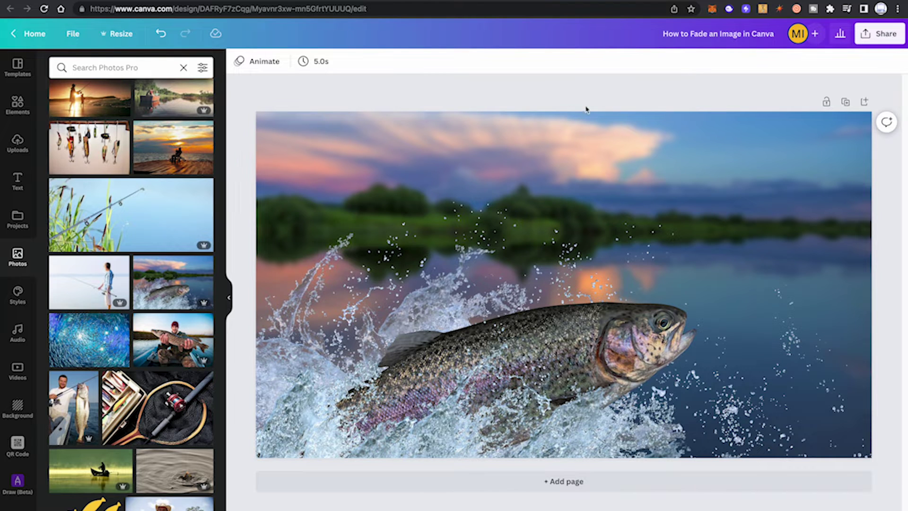
# Fade the trout photo to 92 and set its transparency to 81
pyautogui.click(490, 313)
pyautogui.click(284, 63)
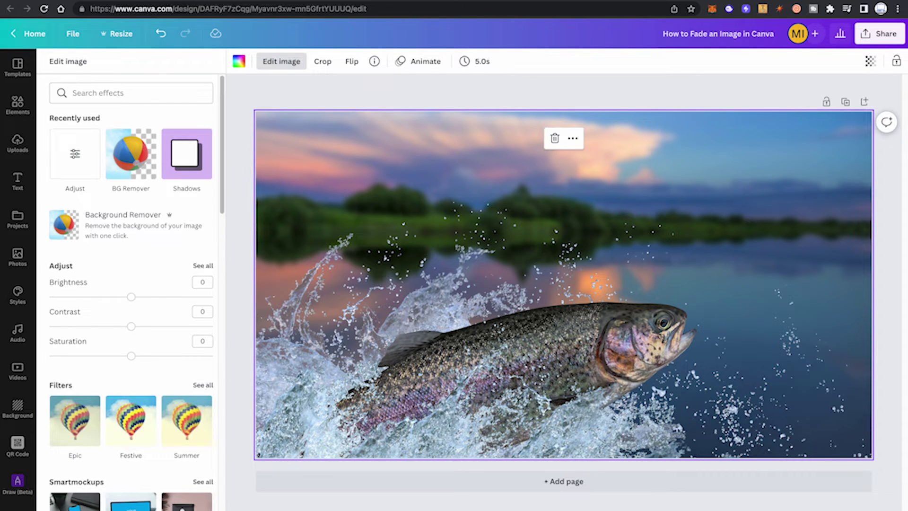
pyautogui.click(203, 265)
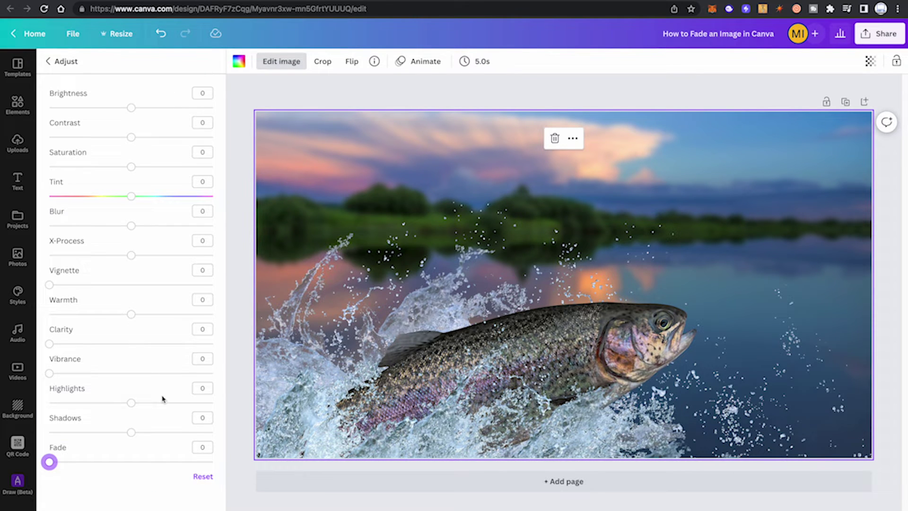
pyautogui.moveTo(49, 462); pyautogui.dragTo(213, 461)
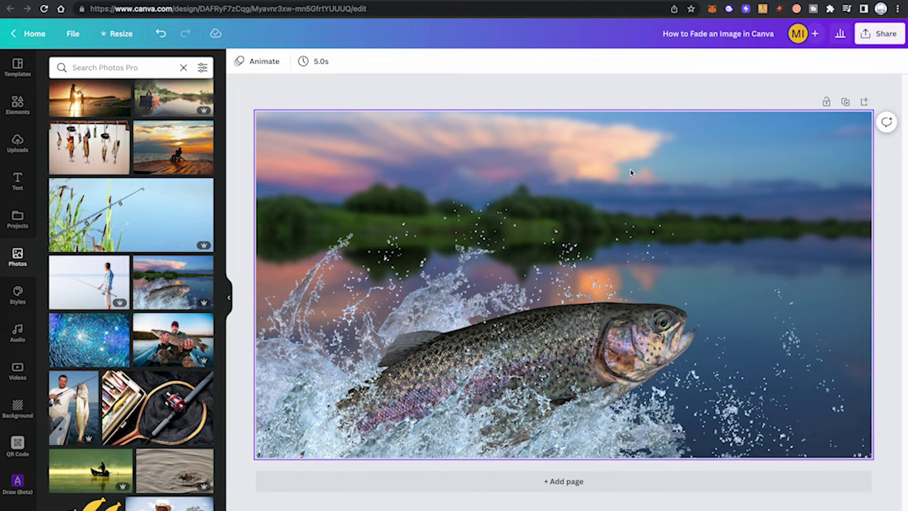
pyautogui.click(631, 173)
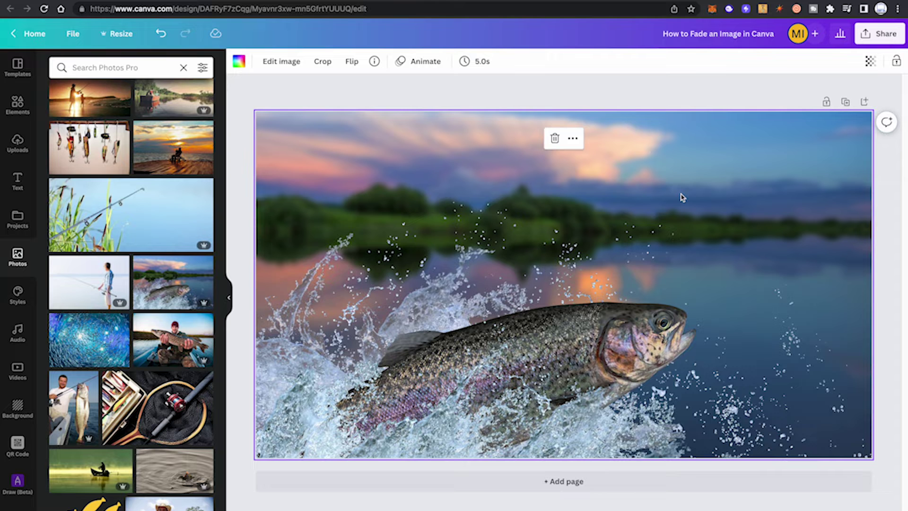
pyautogui.click(870, 61)
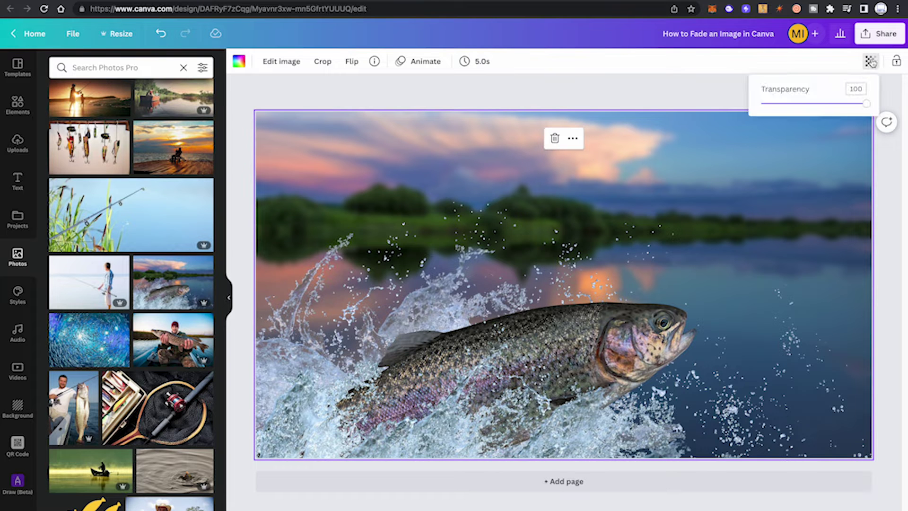
pyautogui.moveTo(875, 105); pyautogui.dragTo(833, 103)
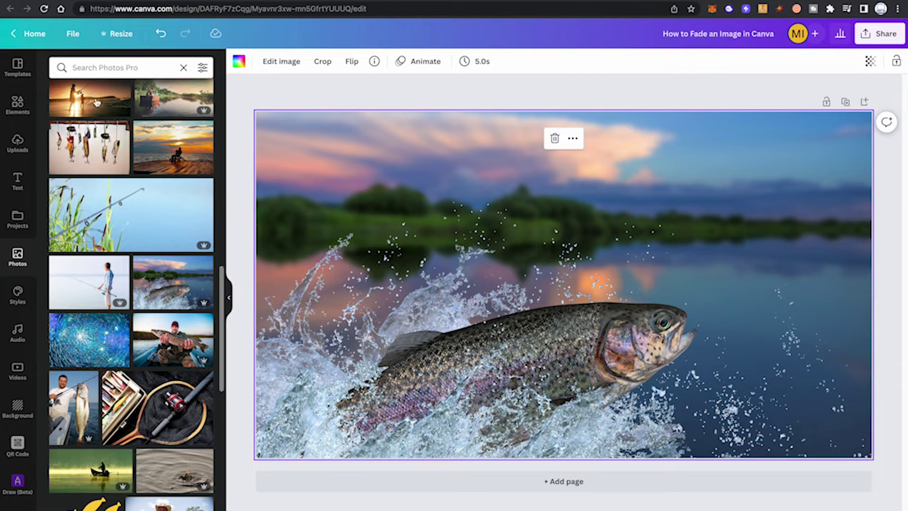
# Search elements for 'gradients' and add the rainbow orange-to-teal gradient
pyautogui.click(17, 102)
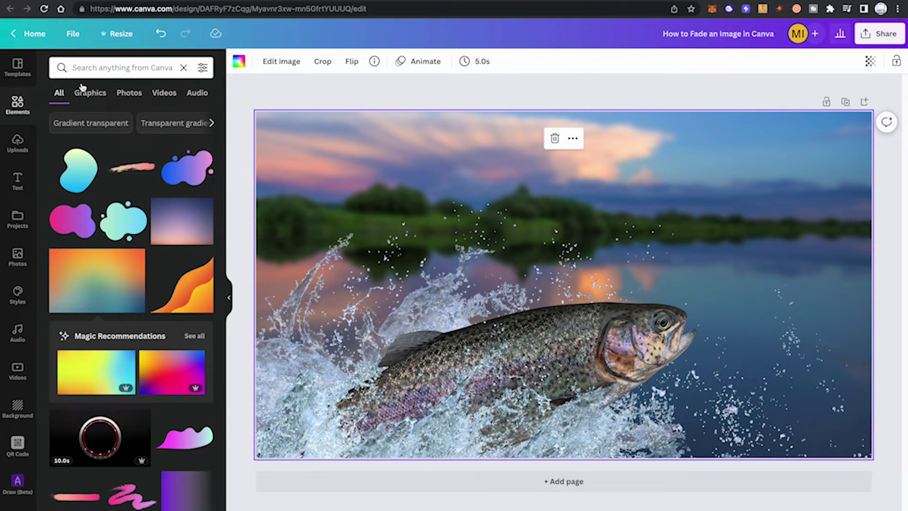
pyautogui.click(84, 68)
pyautogui.write('gradients')
pyautogui.press('Return')
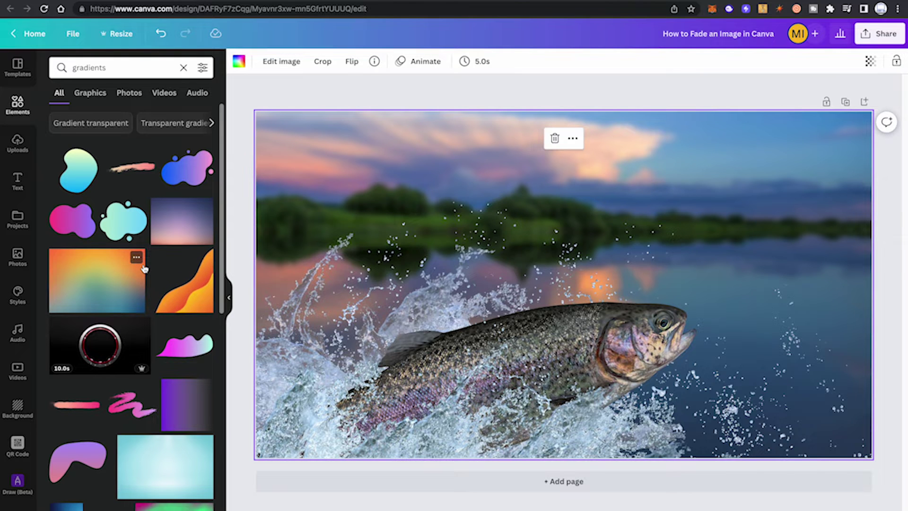
pyautogui.click(117, 271)
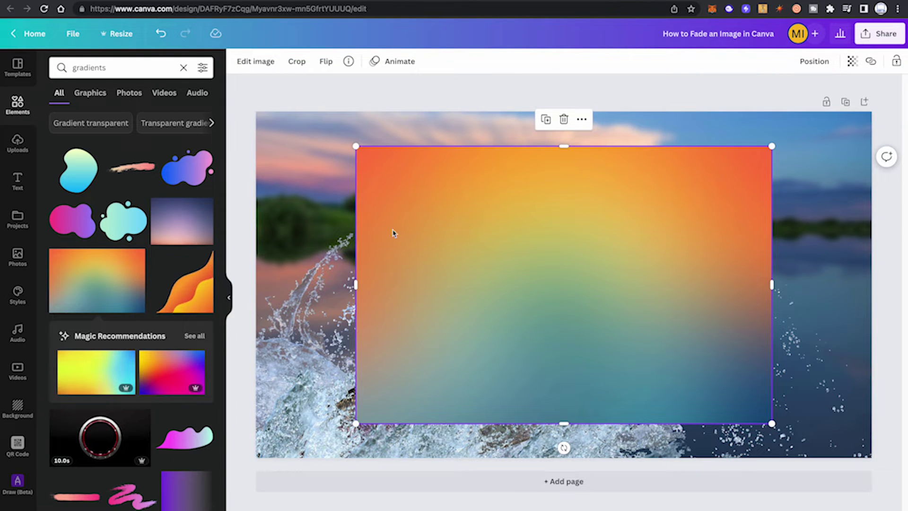
# Stretch the rainbow gradient's corners until it covers the whole page
pyautogui.moveTo(344, 141); pyautogui.dragTo(255, 81)
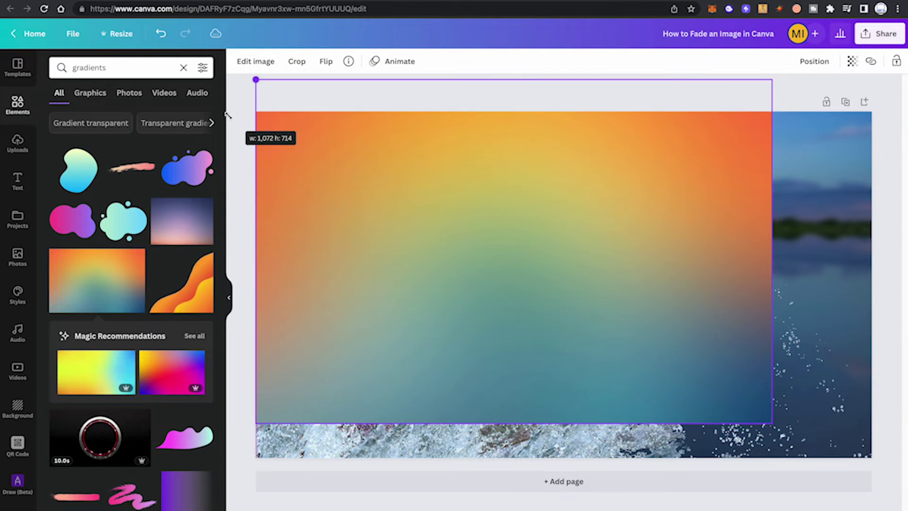
pyautogui.rightClick(468, 323)
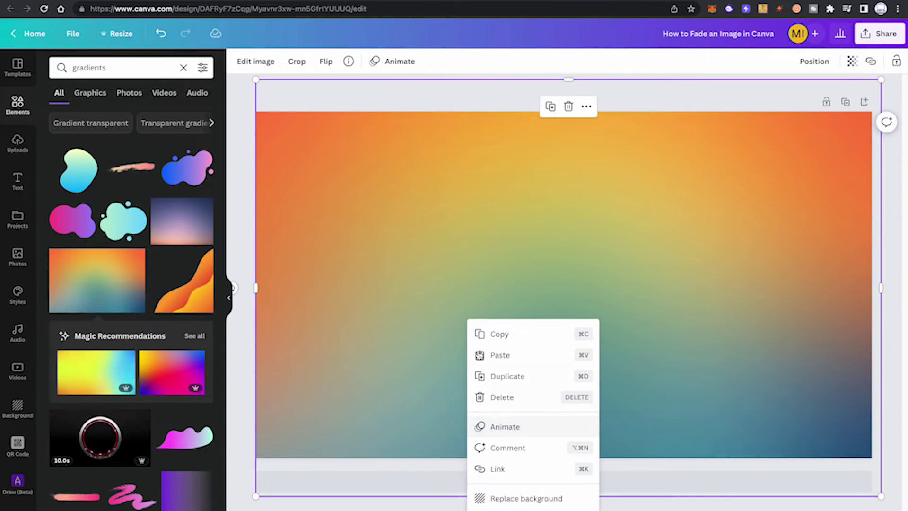
pyautogui.click(501, 397)
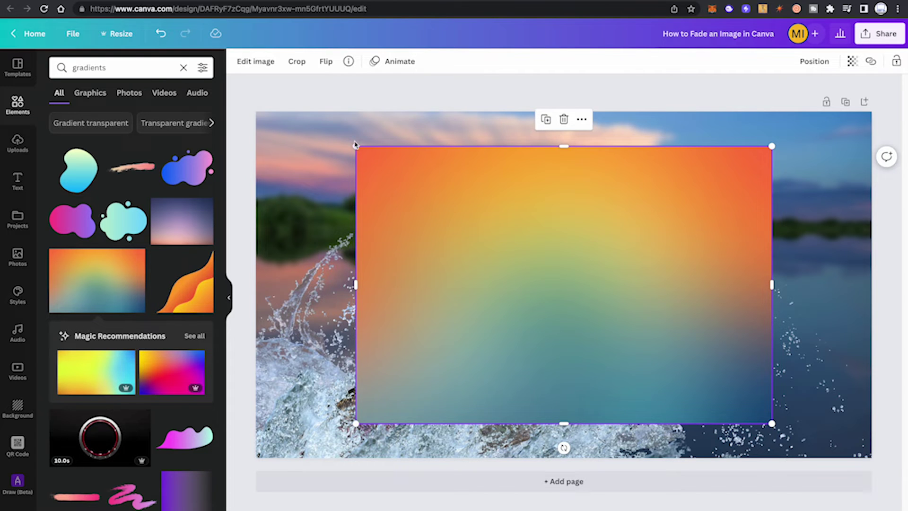
pyautogui.moveTo(356, 145); pyautogui.dragTo(249, 75)
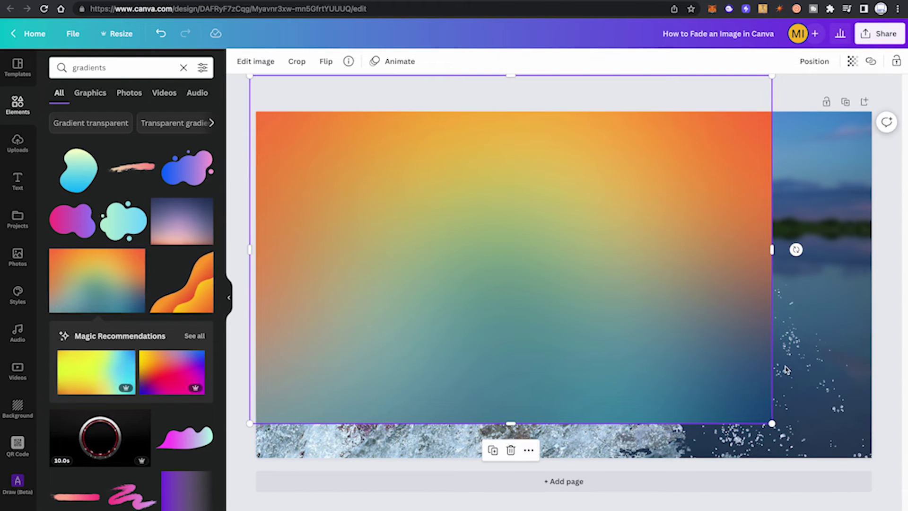
pyautogui.moveTo(771, 421); pyautogui.dragTo(886, 499)
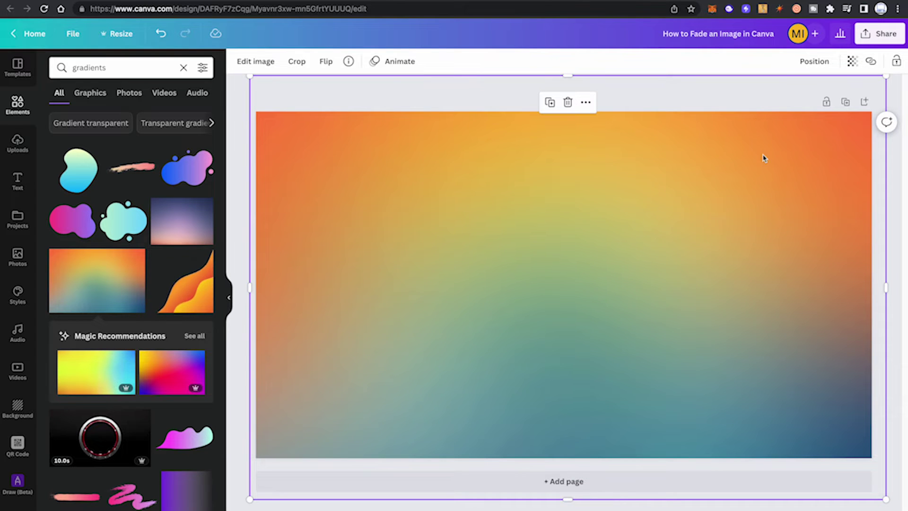
# Lower the rainbow gradient's transparency from 100 to 82
pyautogui.click(853, 61)
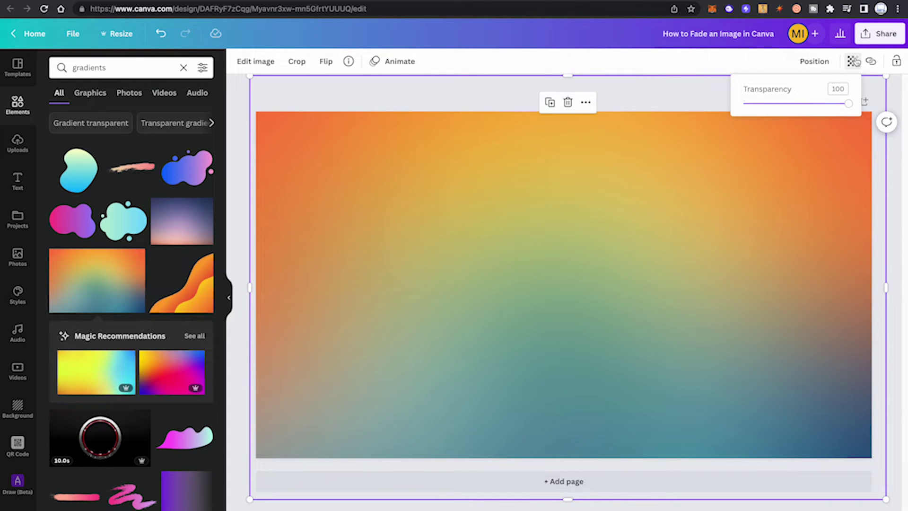
pyautogui.moveTo(849, 103); pyautogui.dragTo(802, 103)
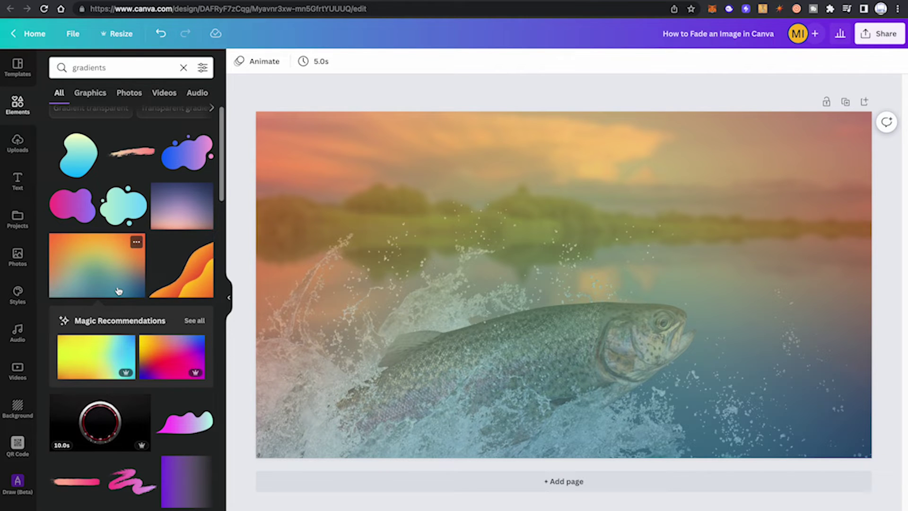
# Delete the rainbow overlay and stretch a teal-to-purple gradient across the whole page
pyautogui.click(417, 268)
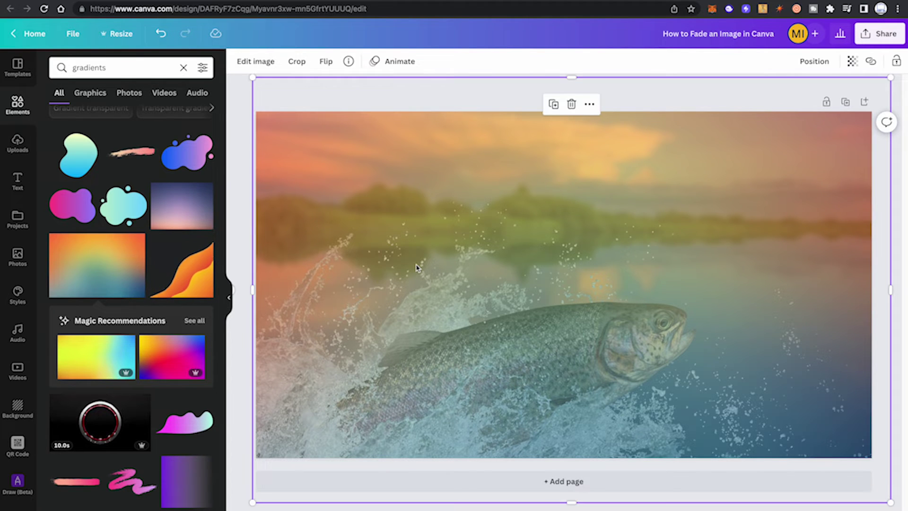
pyautogui.press('Delete')
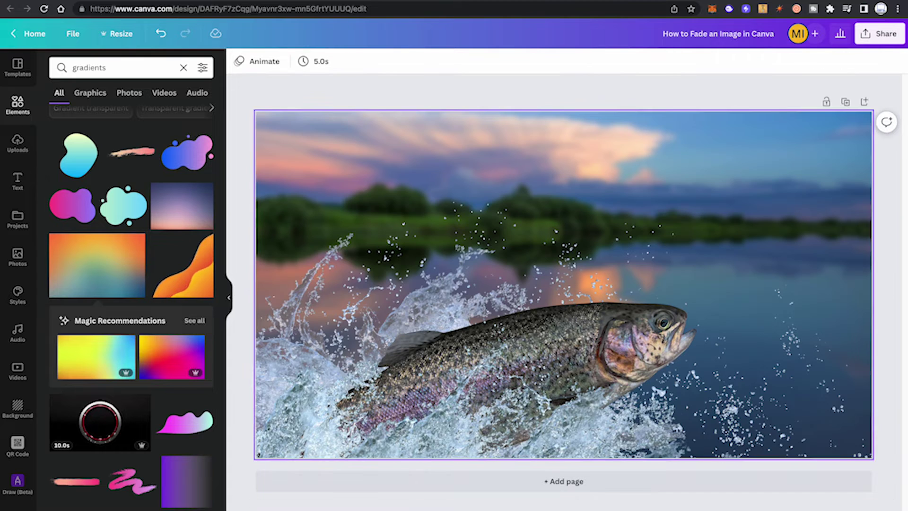
pyautogui.scroll(-5, 133, 237)
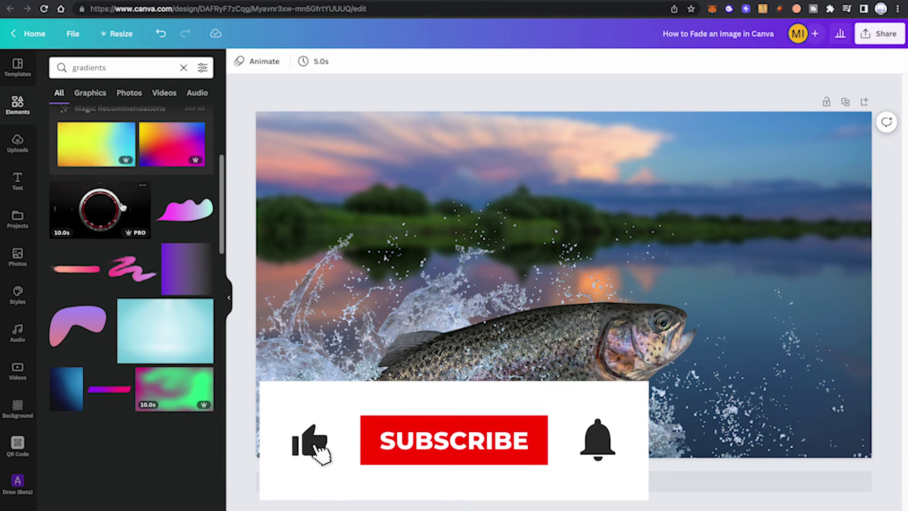
pyautogui.scroll(-10, 144, 237)
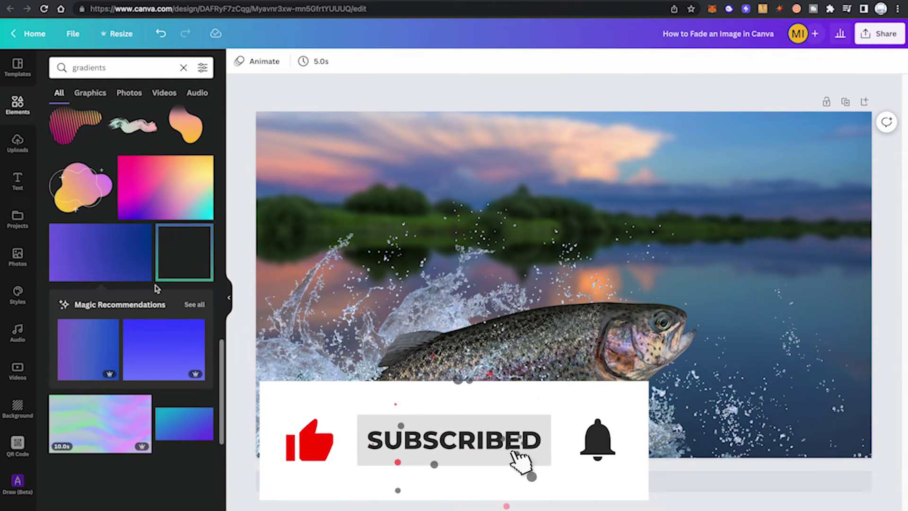
pyautogui.click(185, 424)
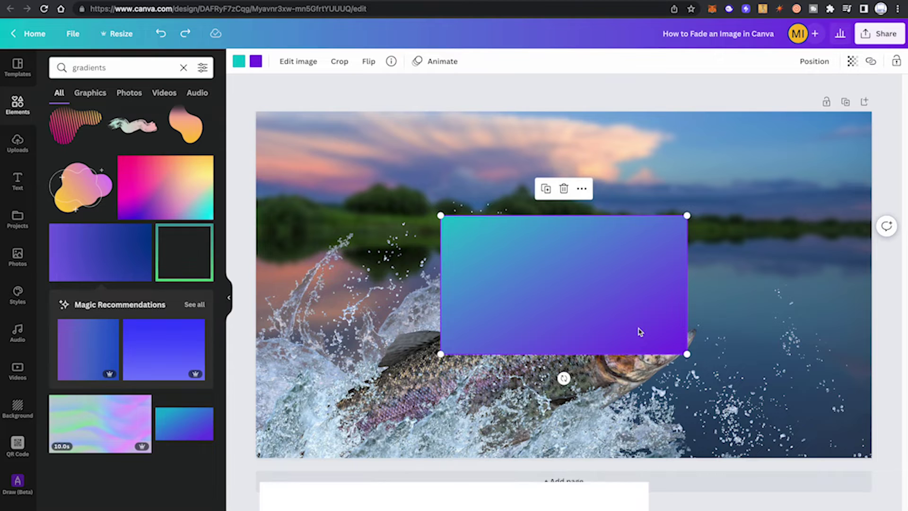
pyautogui.moveTo(439, 215); pyautogui.dragTo(250, 108)
pyautogui.moveTo(685, 354); pyautogui.dragTo(887, 465)
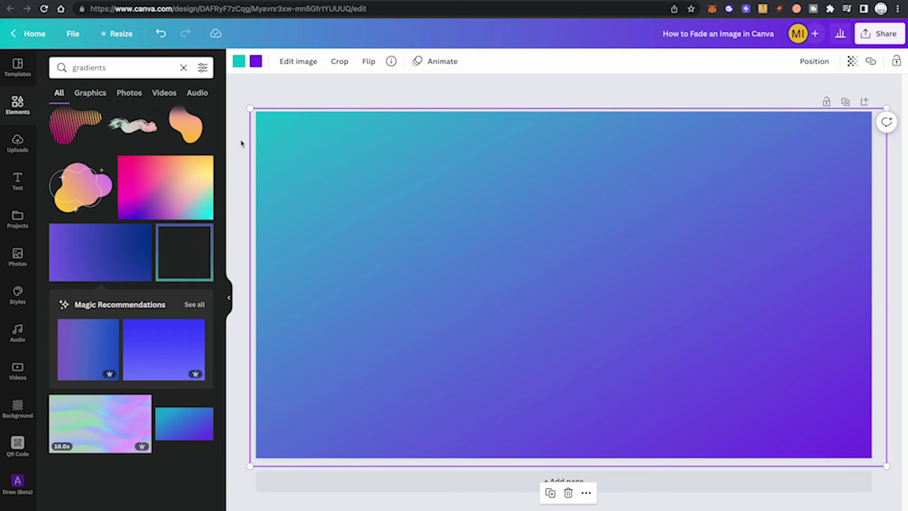
# Recolour the gradient dark blue to teal and set its transparency to 45
pyautogui.click(238, 62)
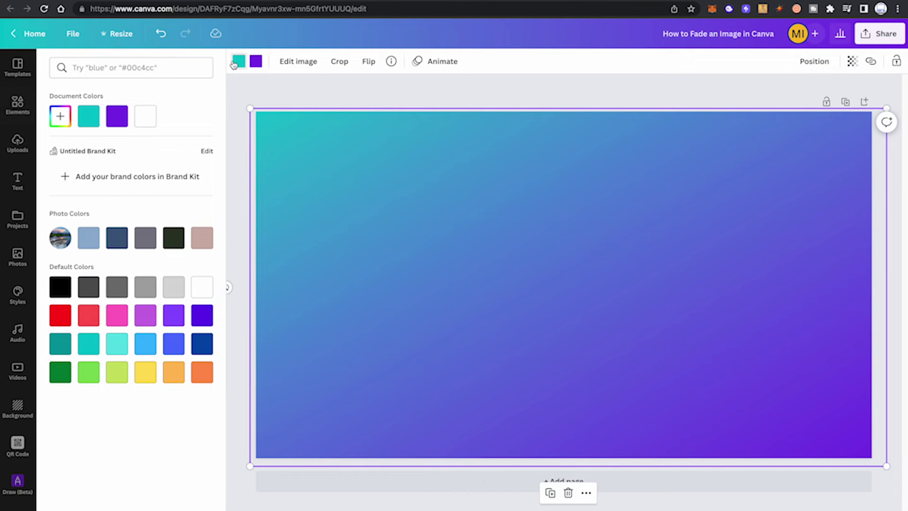
pyautogui.click(207, 348)
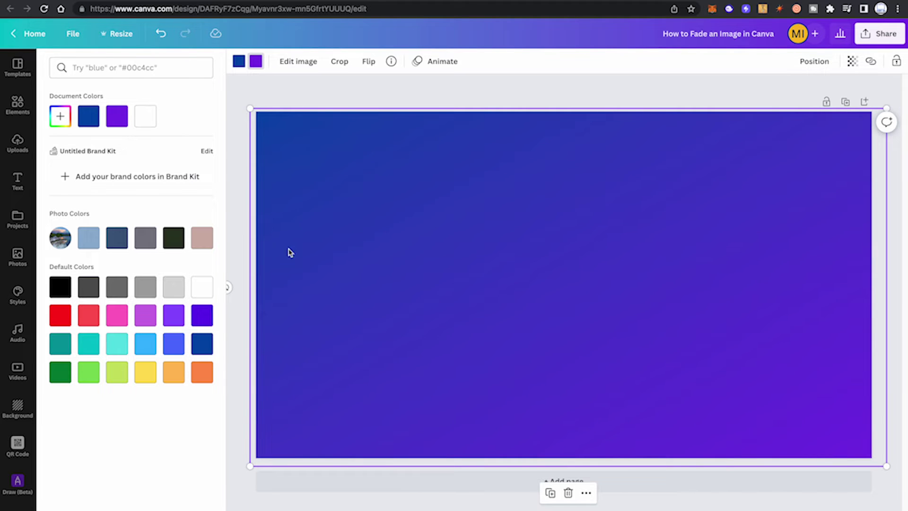
pyautogui.click(89, 341)
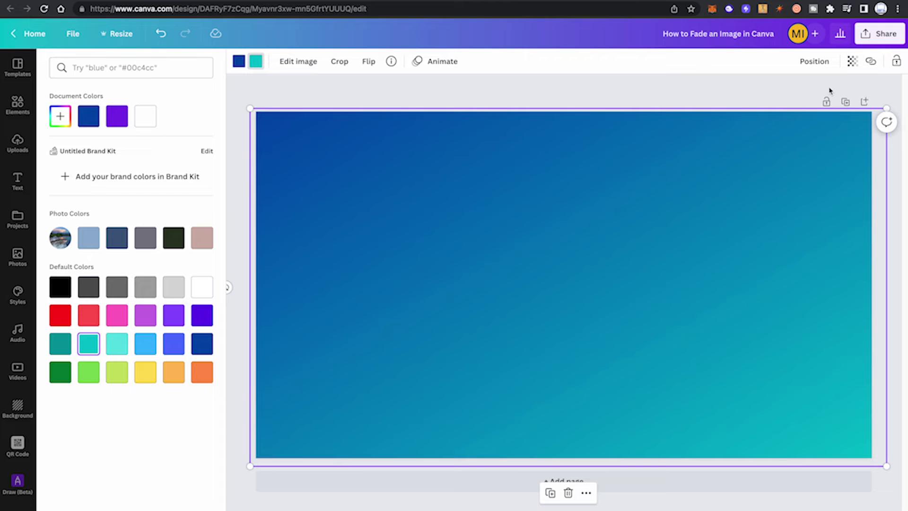
pyautogui.click(852, 62)
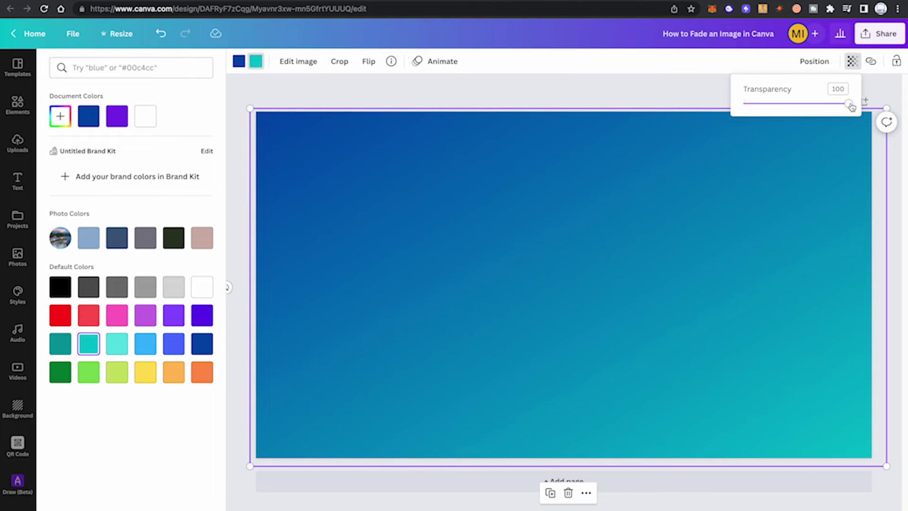
pyautogui.moveTo(851, 107); pyautogui.dragTo(798, 101)
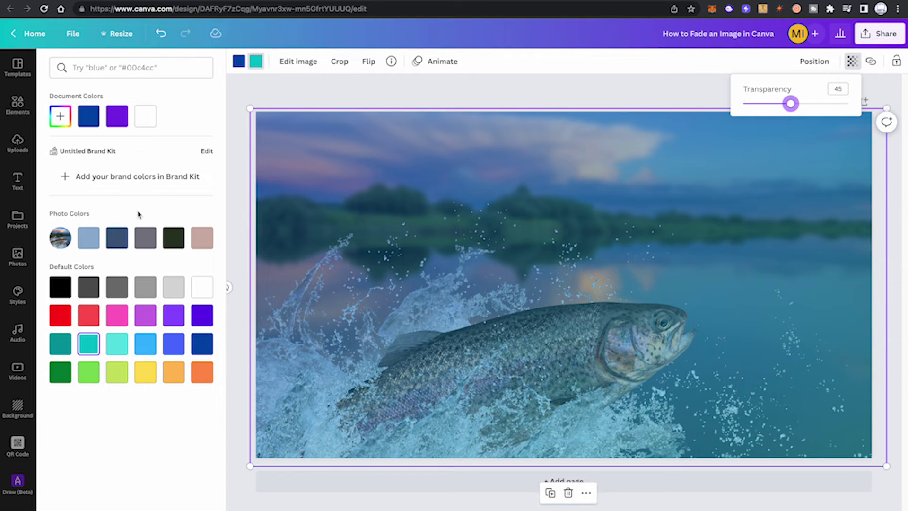
# Try light blue and pink-beige as the gradient's two colours, then deselect
pyautogui.click(239, 61)
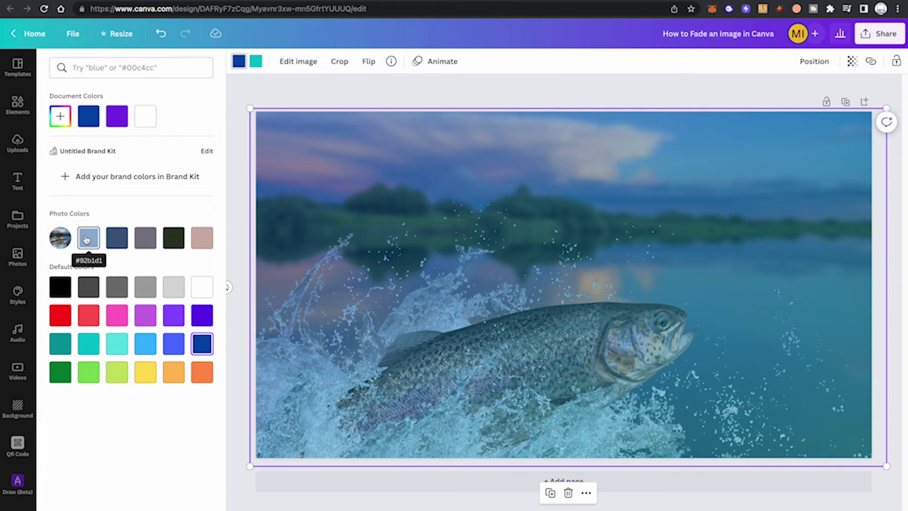
pyautogui.click(86, 240)
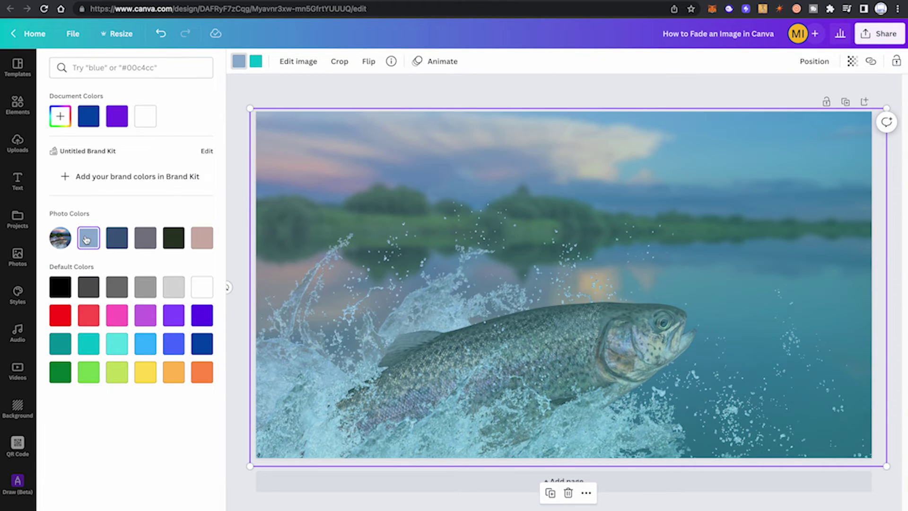
pyautogui.click(255, 62)
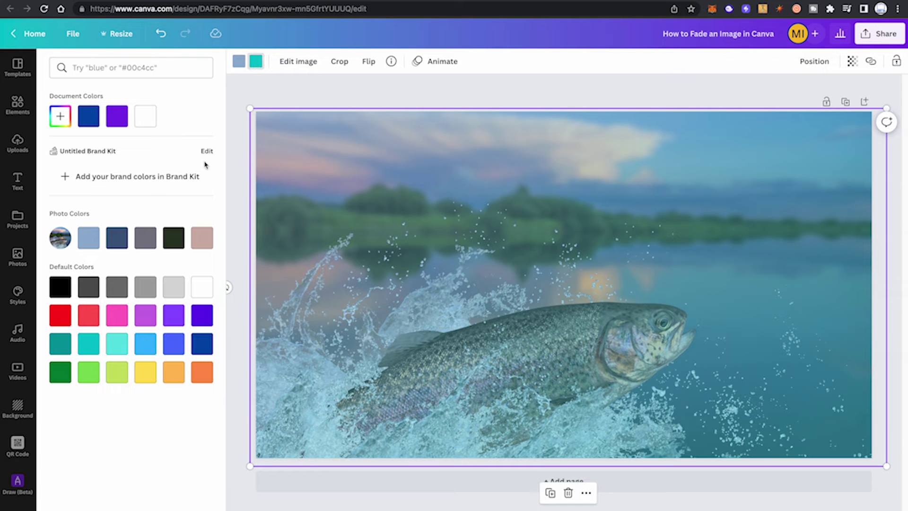
pyautogui.click(199, 240)
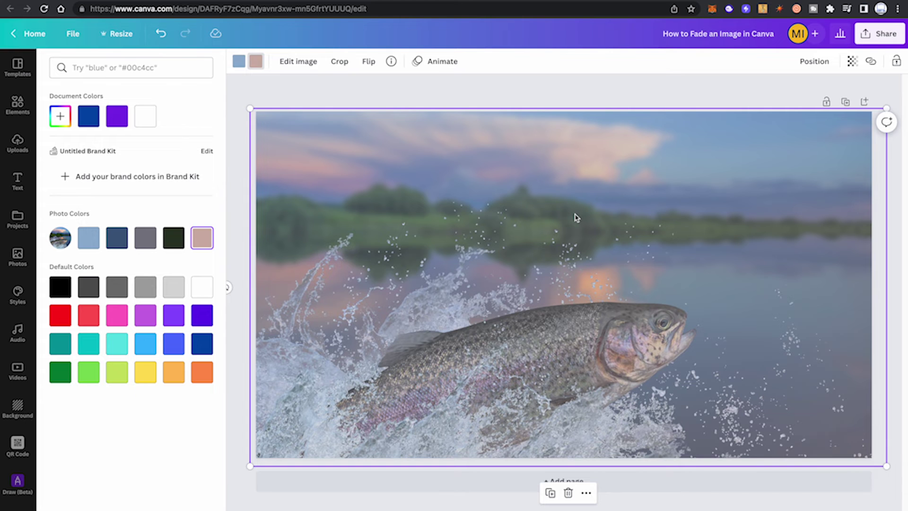
pyautogui.click(518, 90)
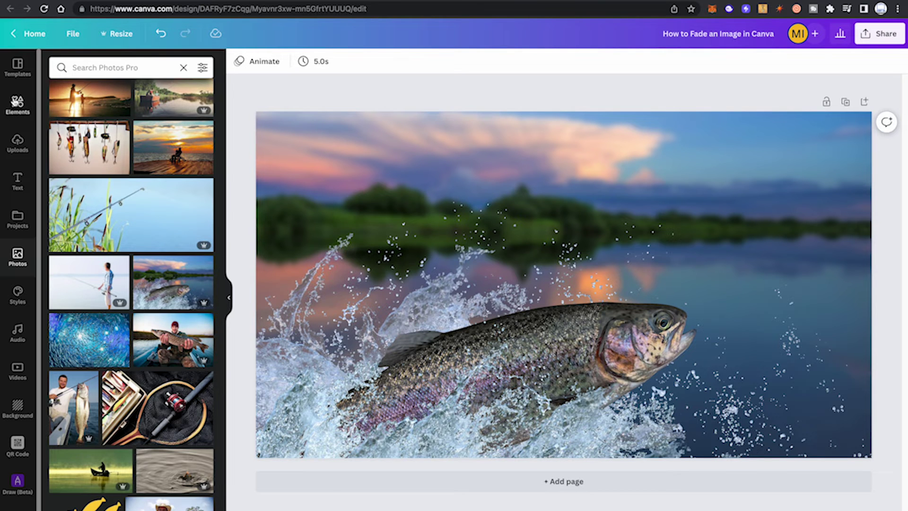
# Search the Elements library for 'gradients that fade to transparency'
pyautogui.click(17, 105)
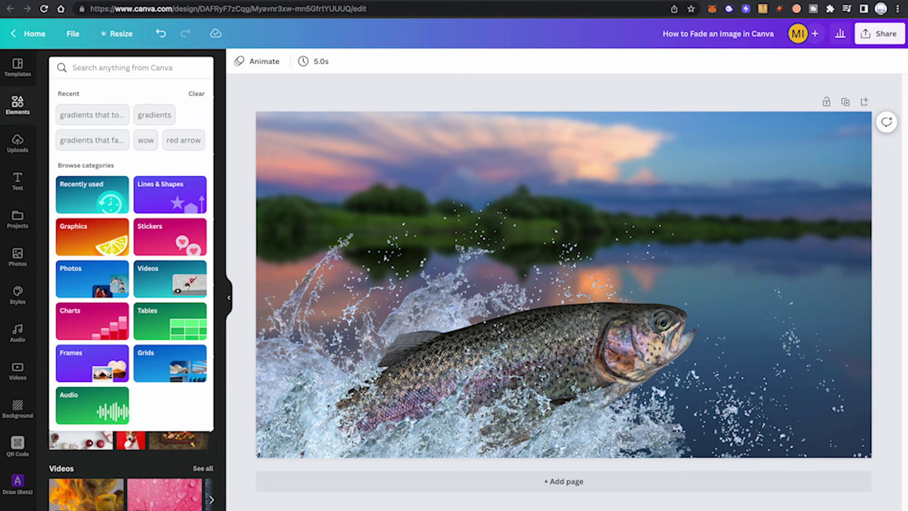
pyautogui.write('gradients that fade to tran')
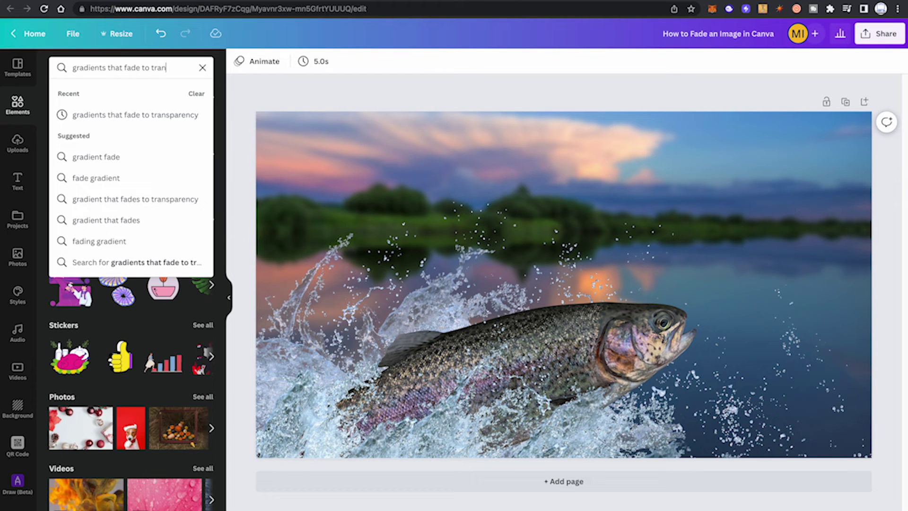
pyautogui.write('sparency')
pyautogui.press('Return')
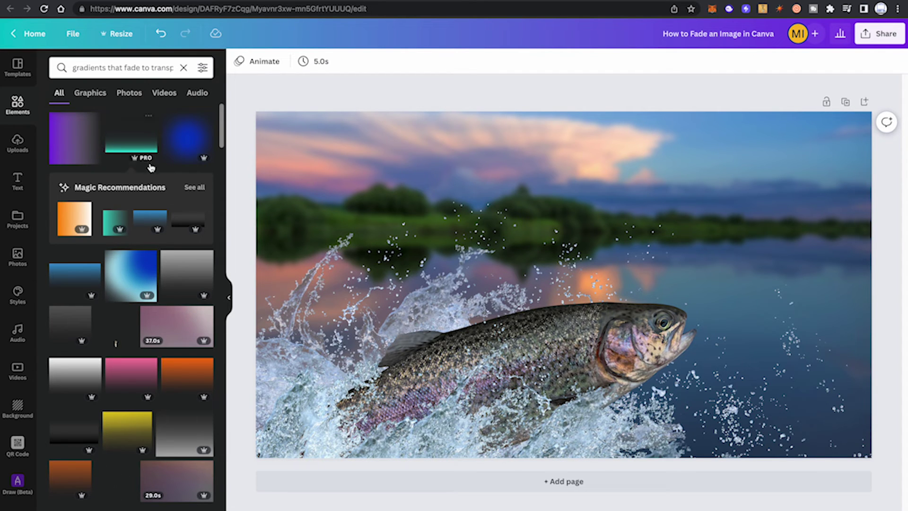
# Add the purple fade-to-transparent gradient and resize it to cover the whole photo
pyautogui.click(73, 134)
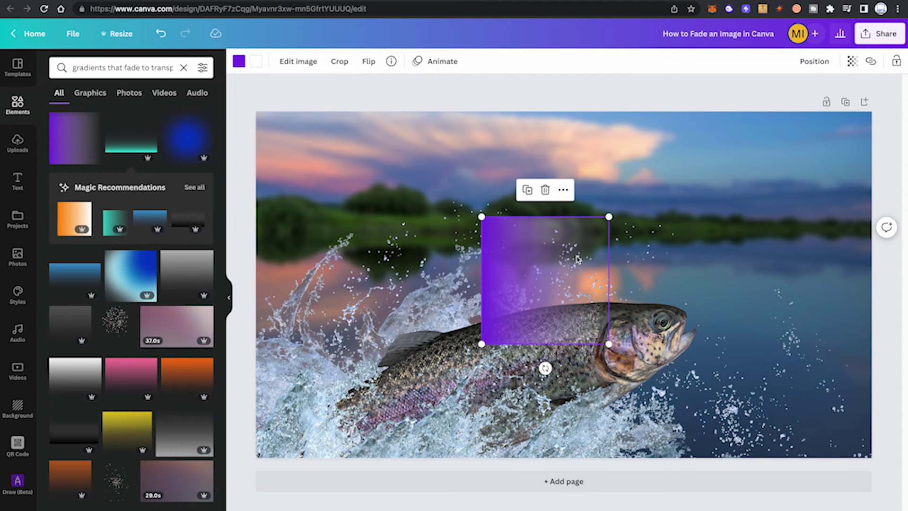
pyautogui.moveTo(482, 217); pyautogui.dragTo(347, 82)
pyautogui.moveTo(609, 345); pyautogui.dragTo(899, 454)
pyautogui.moveTo(441, 289); pyautogui.dragTo(362, 270)
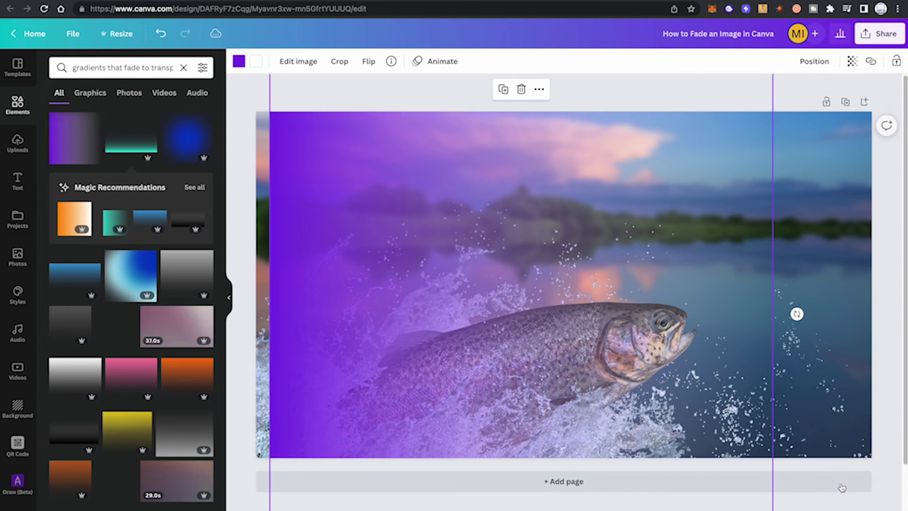
pyautogui.press('super+minus')
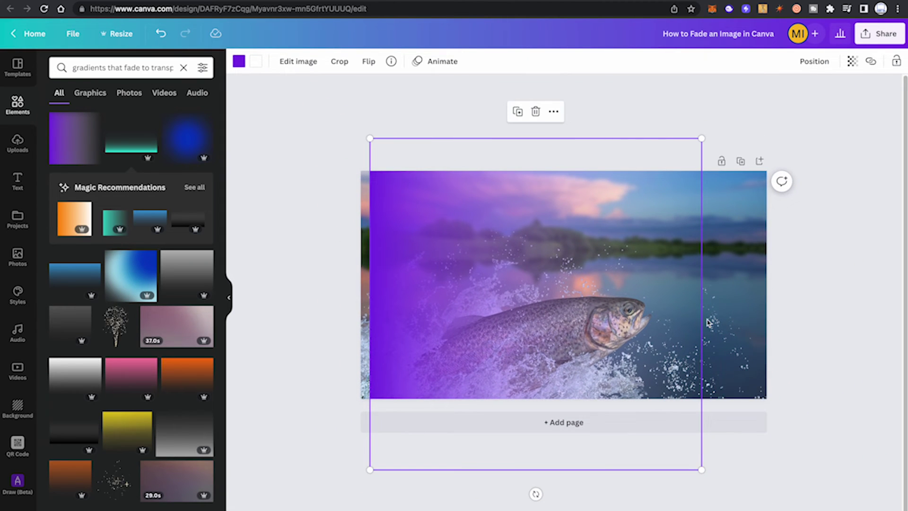
pyautogui.moveTo(705, 468); pyautogui.dragTo(805, 510)
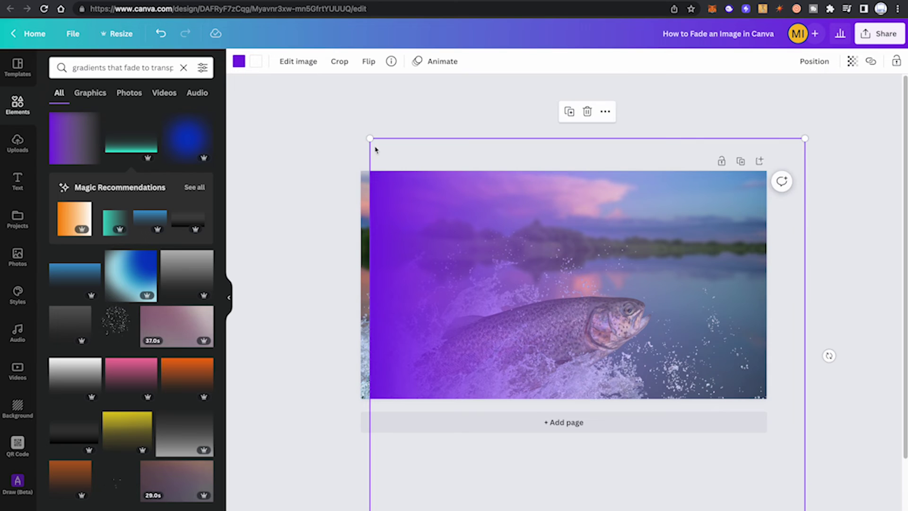
pyautogui.moveTo(371, 140); pyautogui.dragTo(312, 114)
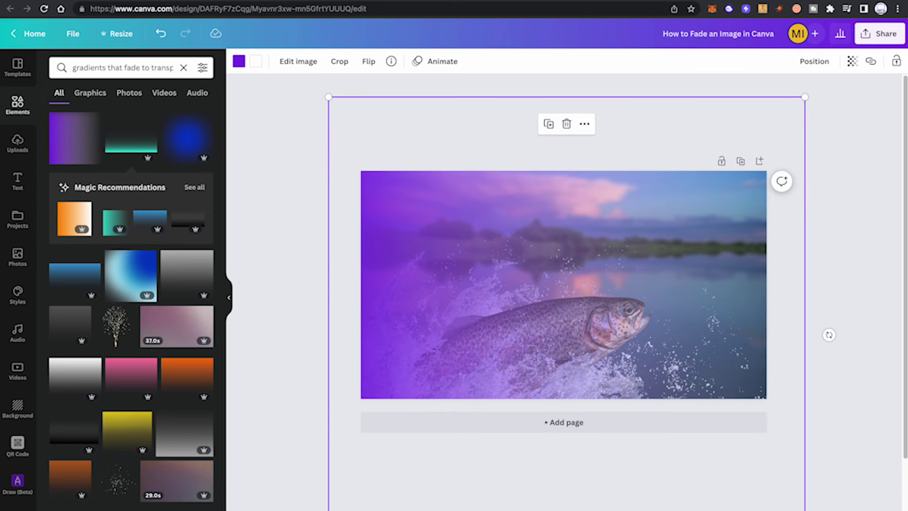
pyautogui.press('super+equal')
pyautogui.click(874, 128)
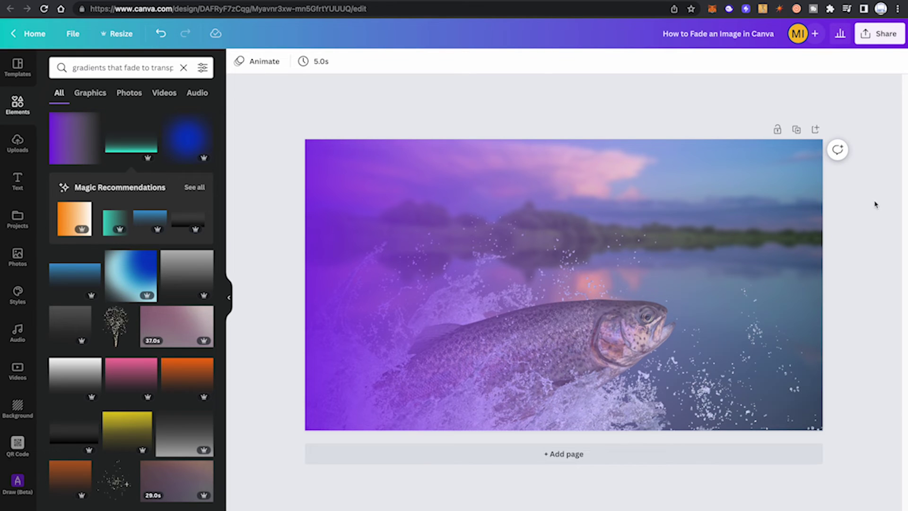
# Set the purple gradient overlay's transparency to 53
pyautogui.click(575, 231)
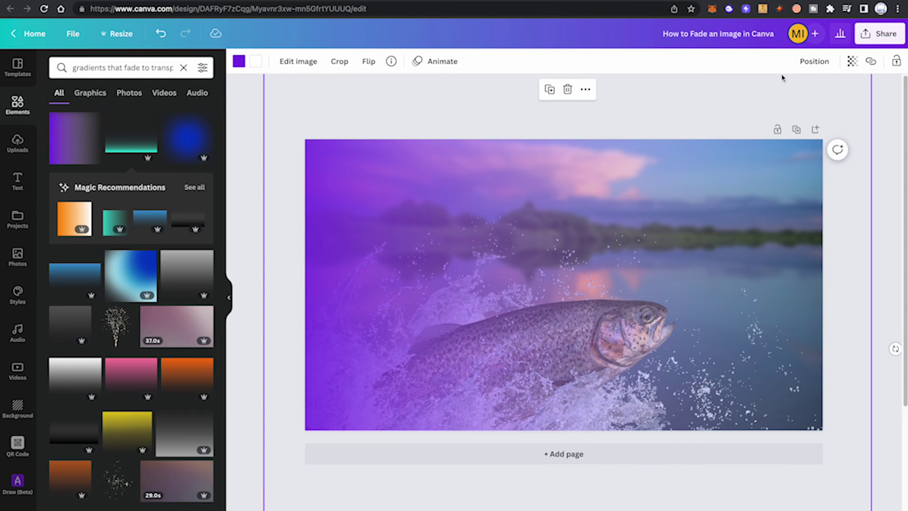
pyautogui.click(851, 62)
pyautogui.moveTo(849, 103); pyautogui.dragTo(800, 101)
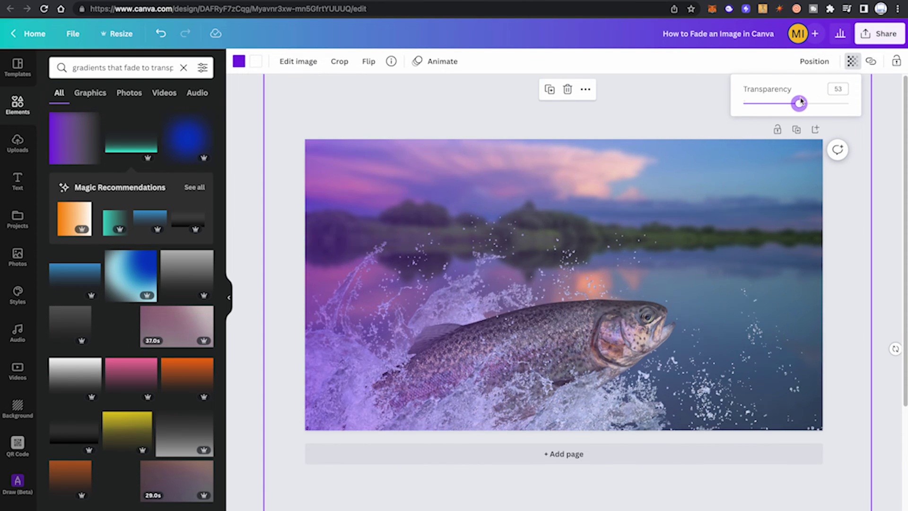
pyautogui.click(593, 192)
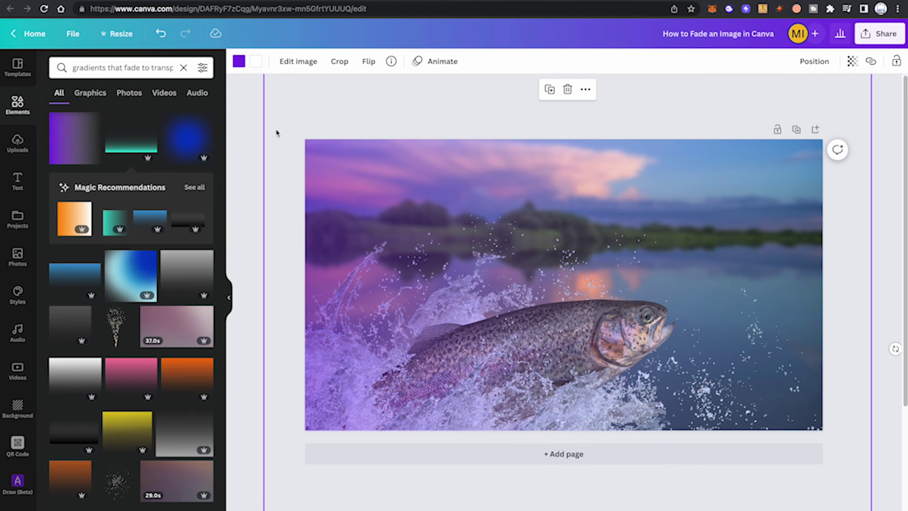
# Change the fading gradient's colour from purple to light aqua
pyautogui.click(239, 65)
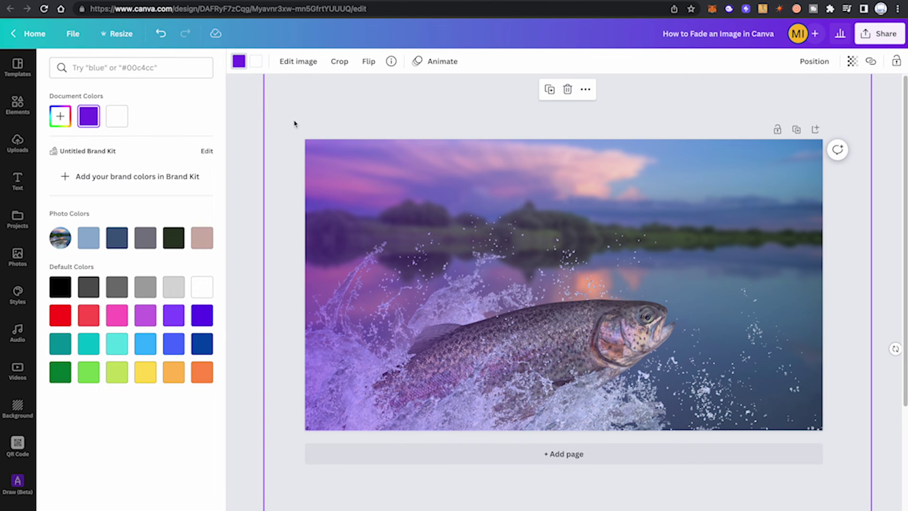
pyautogui.click(121, 345)
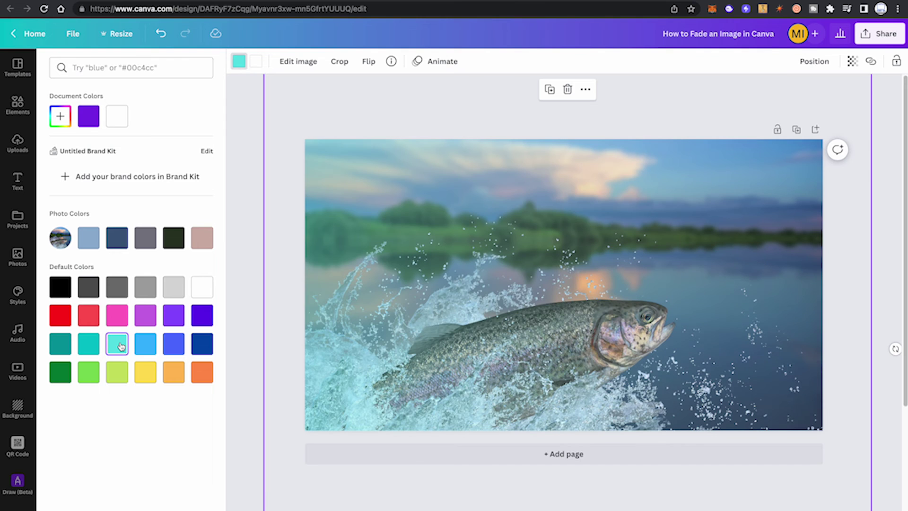
pyautogui.click(260, 201)
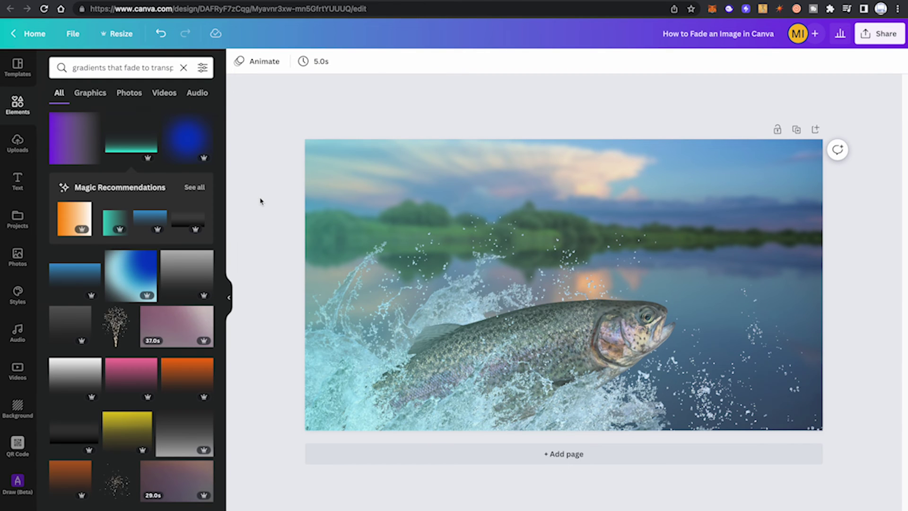